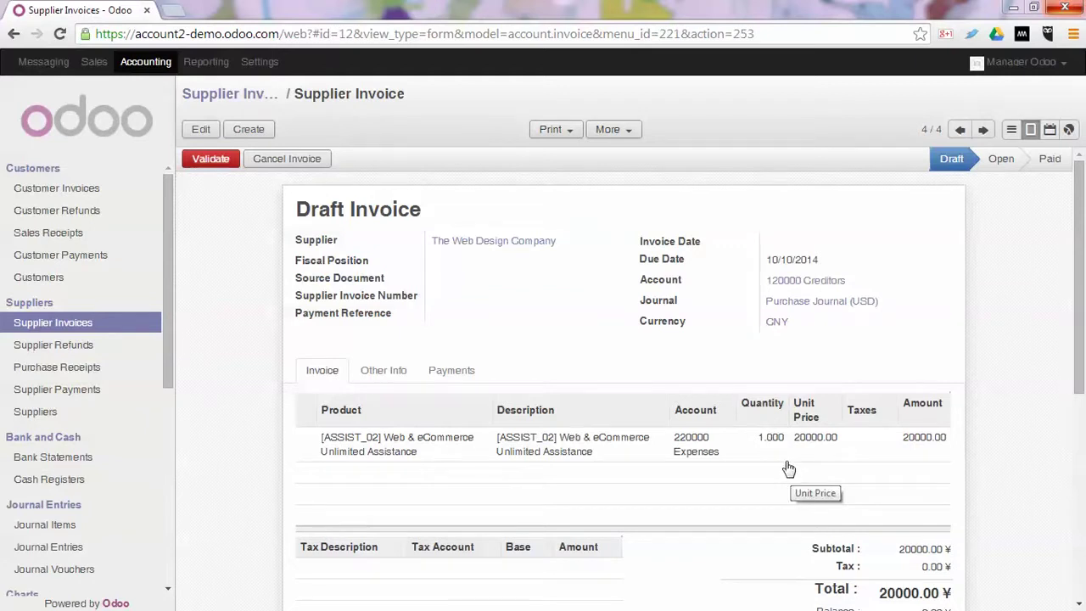
Validate The Web Design Company's 20000.00 ¥ draft supplier invoice so it becomes EXJ/2014/0003.
left_click(195, 162)
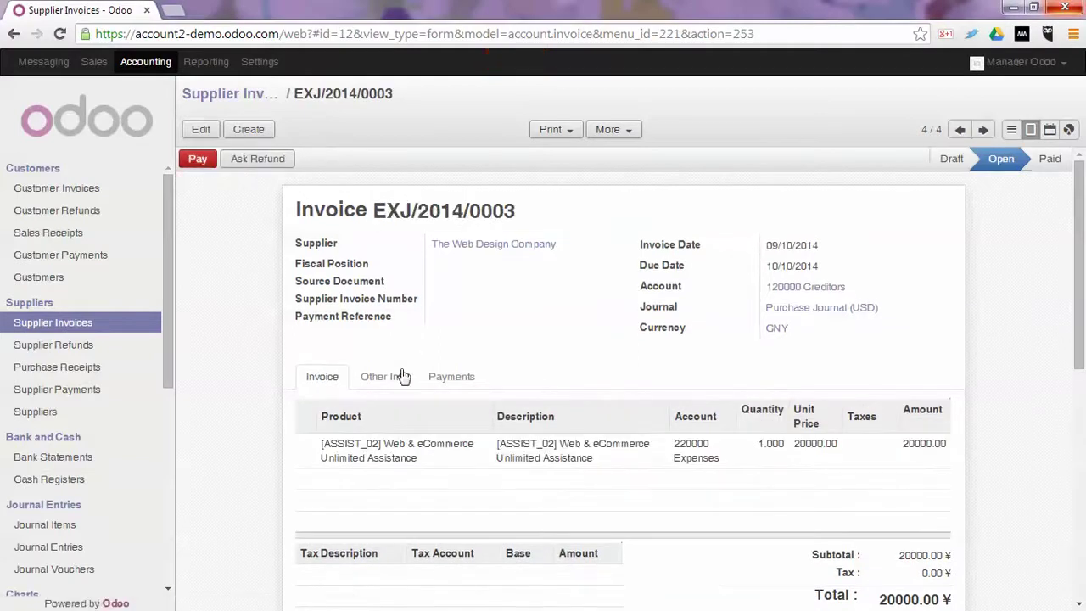
From the invoice's Other Info, open journal entry EXJ/2014/0003 with its 3254.36 Creditors and Expenses lines.
left_click(382, 377)
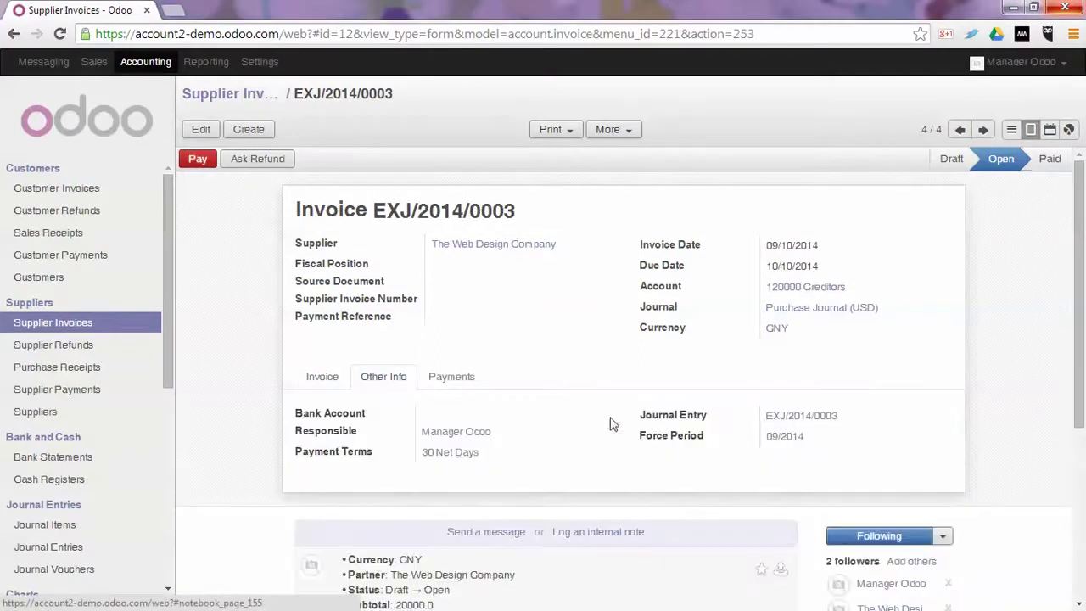
left_click(801, 416)
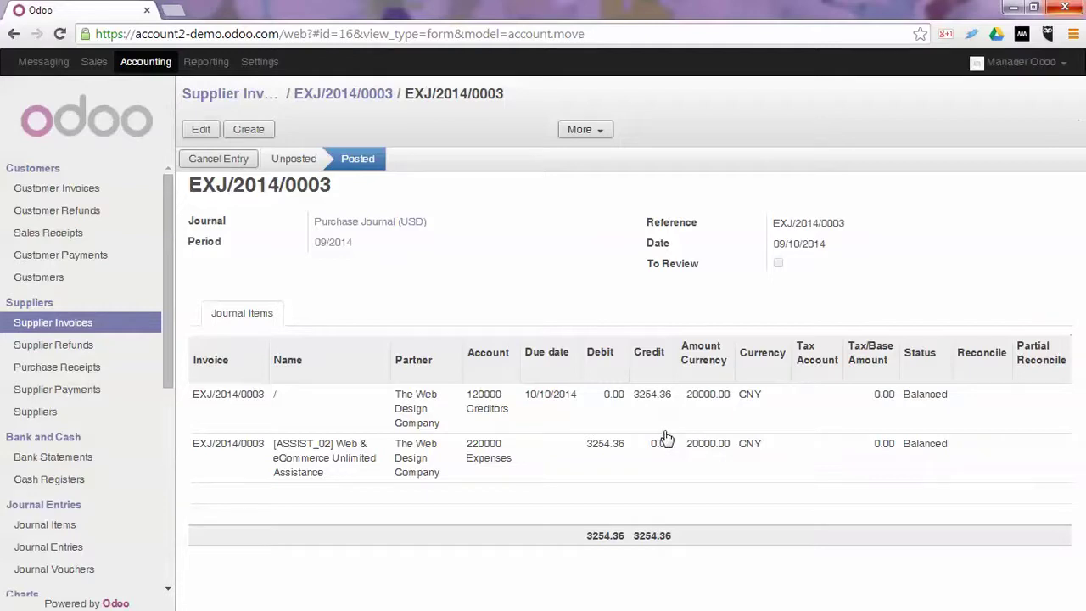
Create and save bank statement BNK2/2014/0004 with a -3260.22 CNY Invoice line for The Web Design Company.
left_click(81, 462)
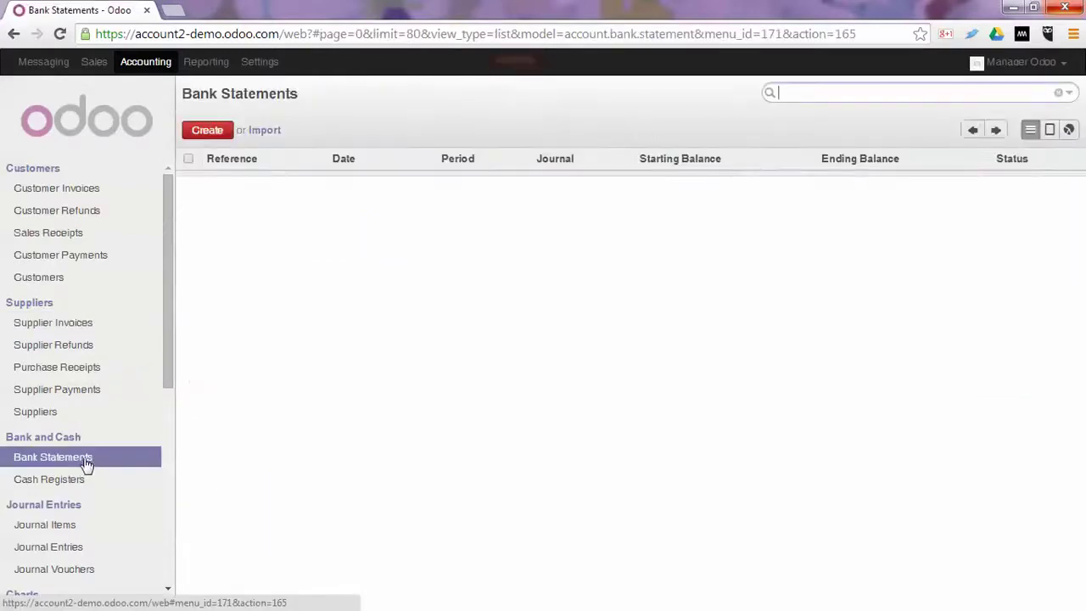
left_click(212, 180)
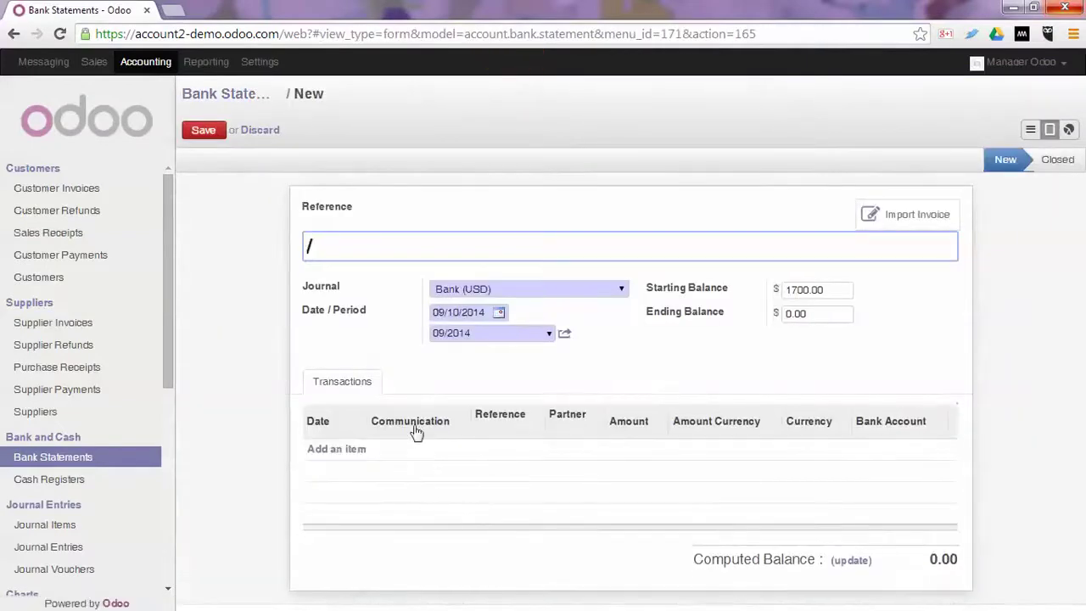
left_click(346, 454)
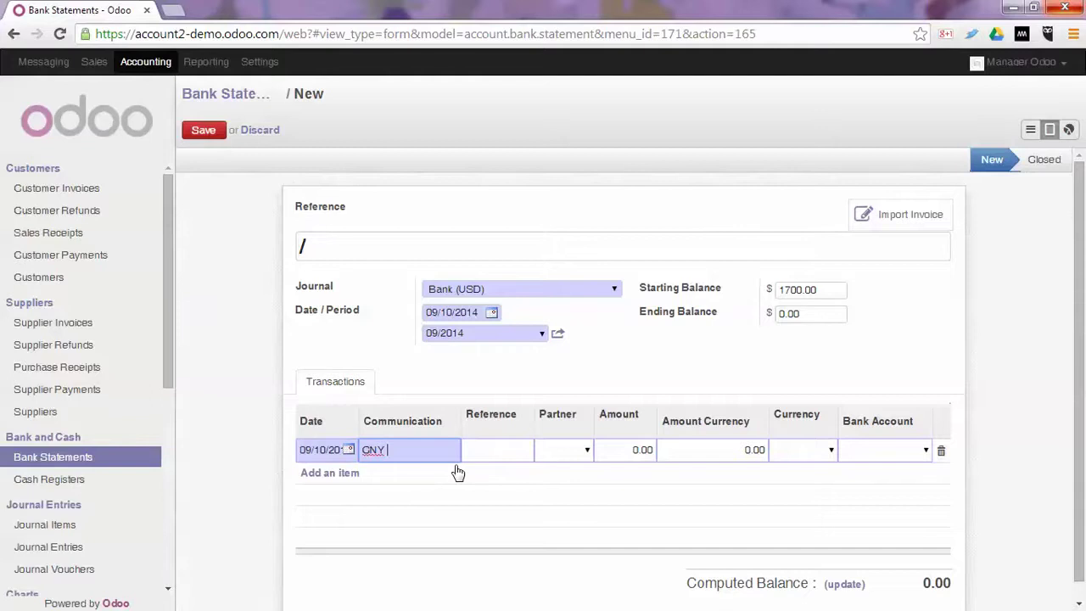
key("Tab")
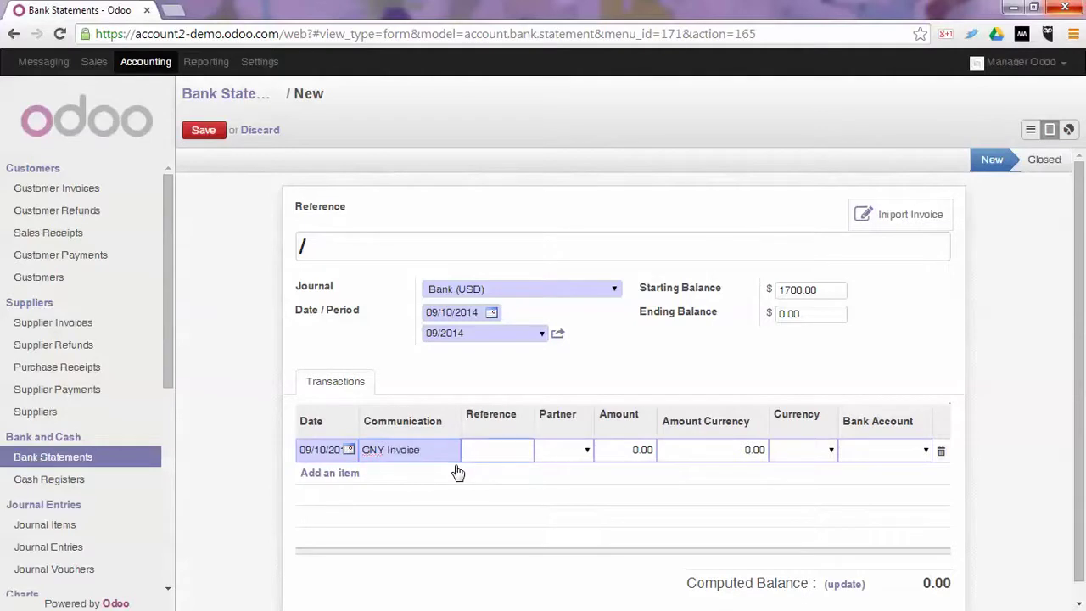
key("Tab")
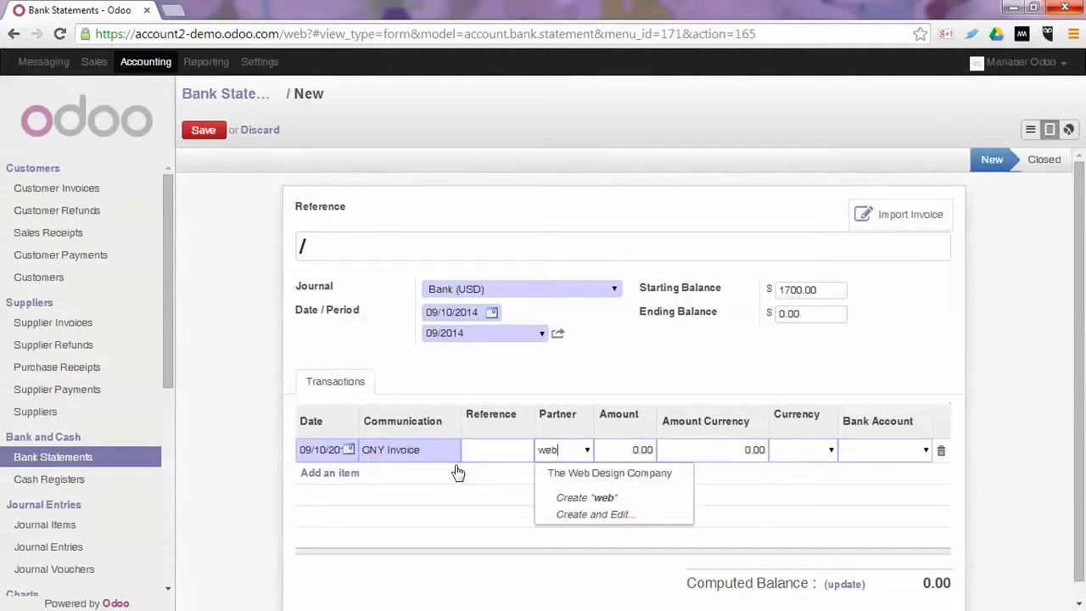
key("Return")
key("Tab")
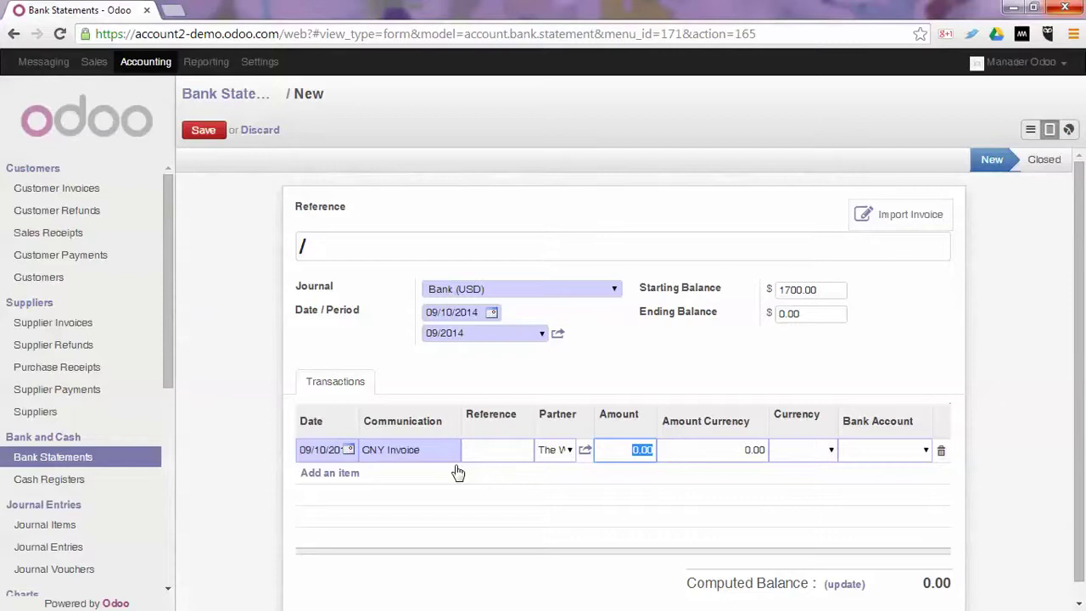
type("-3260.22")
left_click(458, 472)
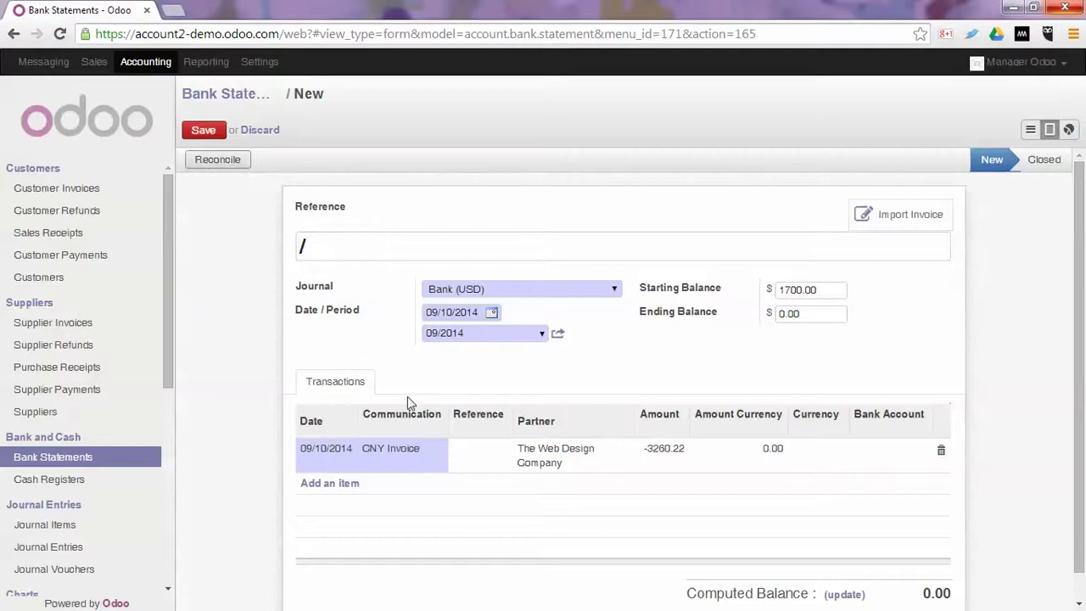
left_click(212, 134)
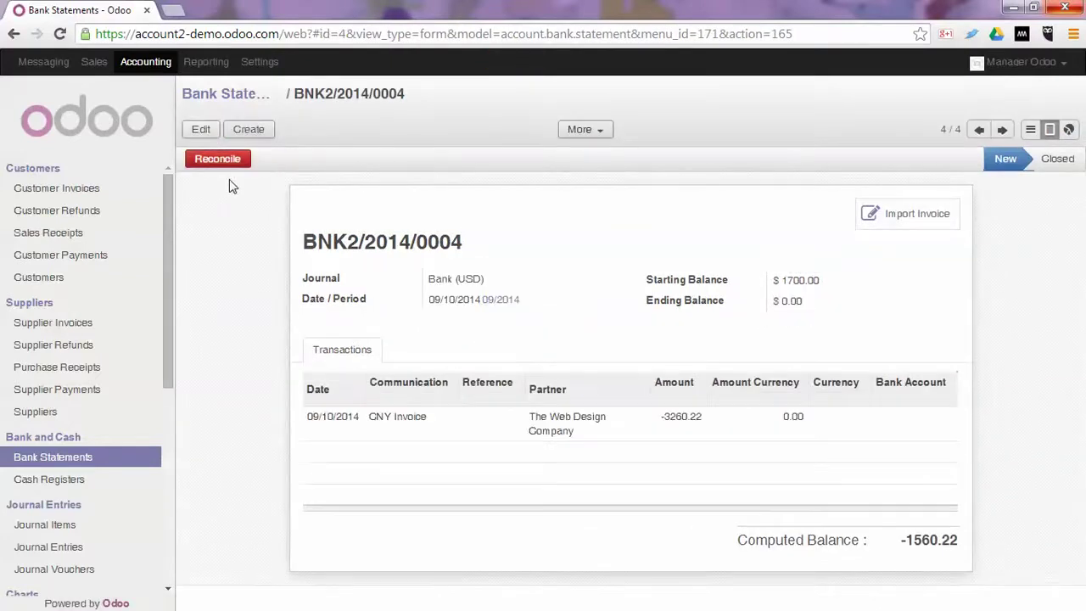
Match the CNY Invoice line to EXJ/2014/0003, write off 5.86 to 124000 Loss Account, and return.
left_click(215, 161)
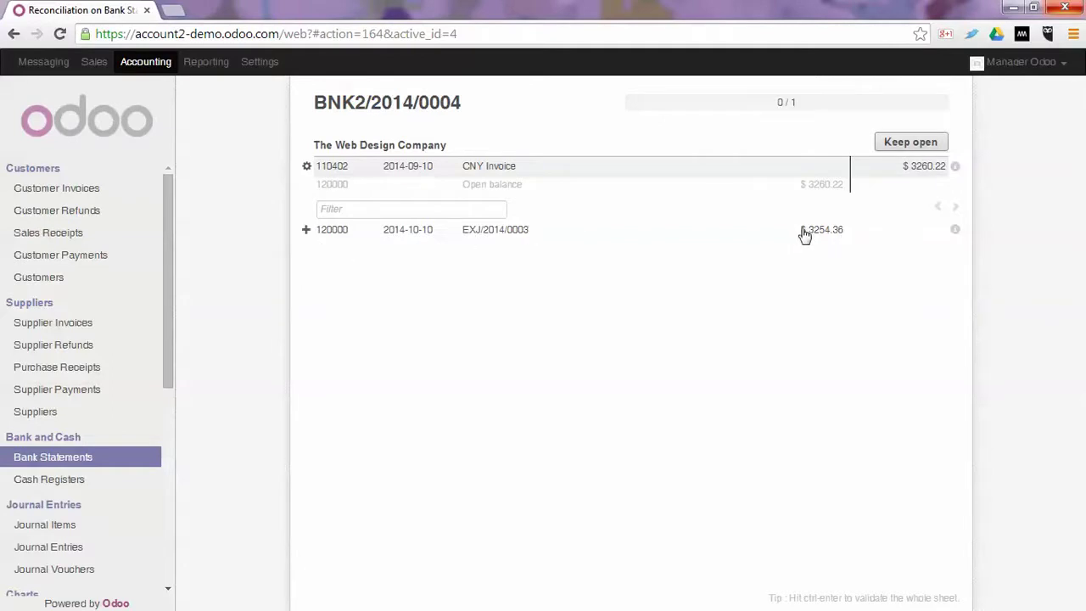
left_click(411, 232)
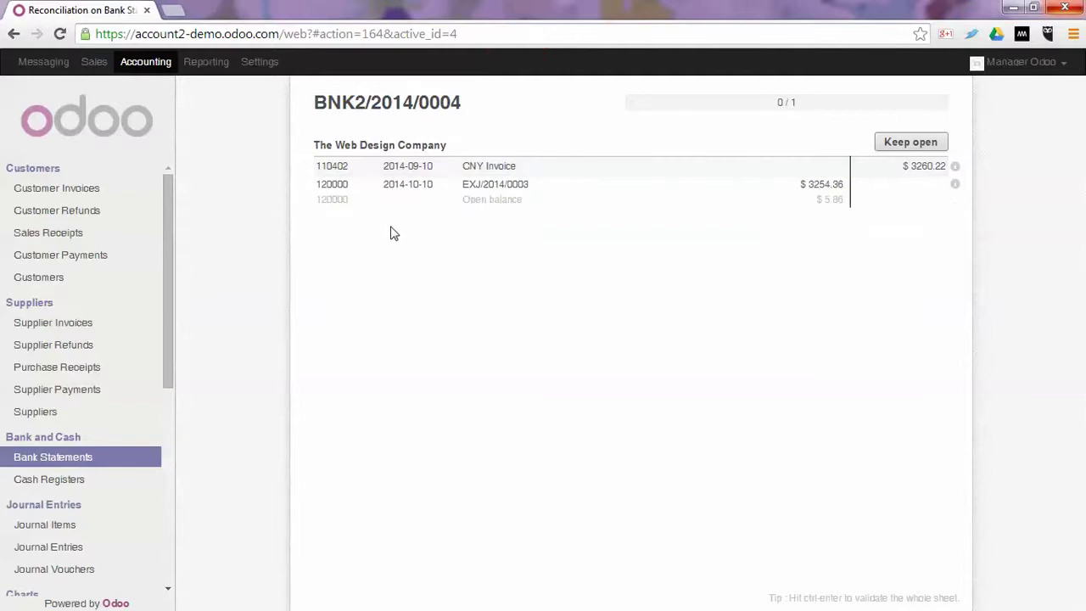
left_click(308, 202)
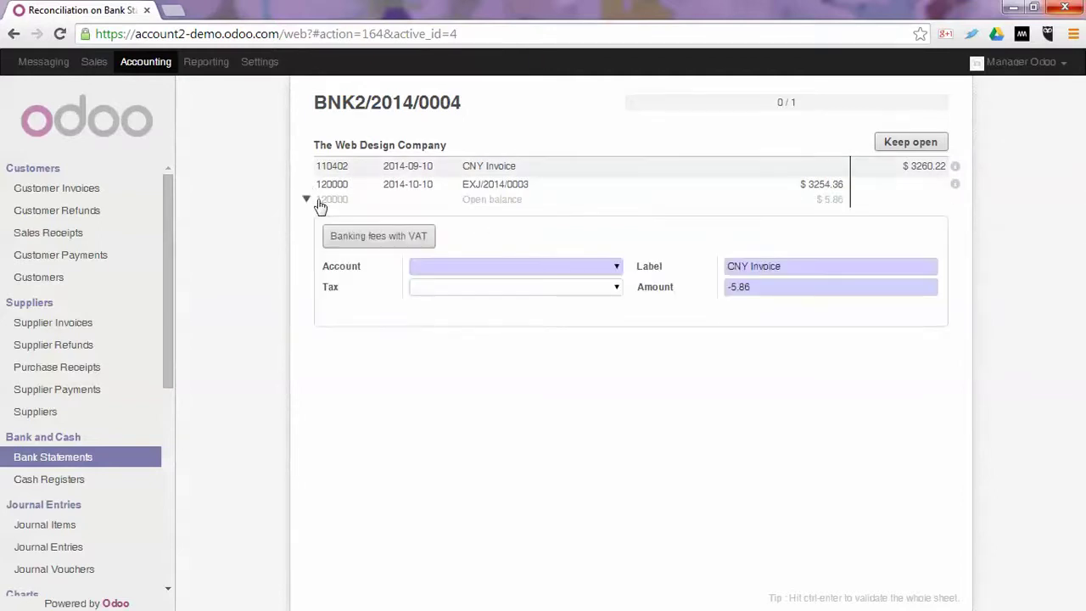
left_click(587, 270)
type("12")
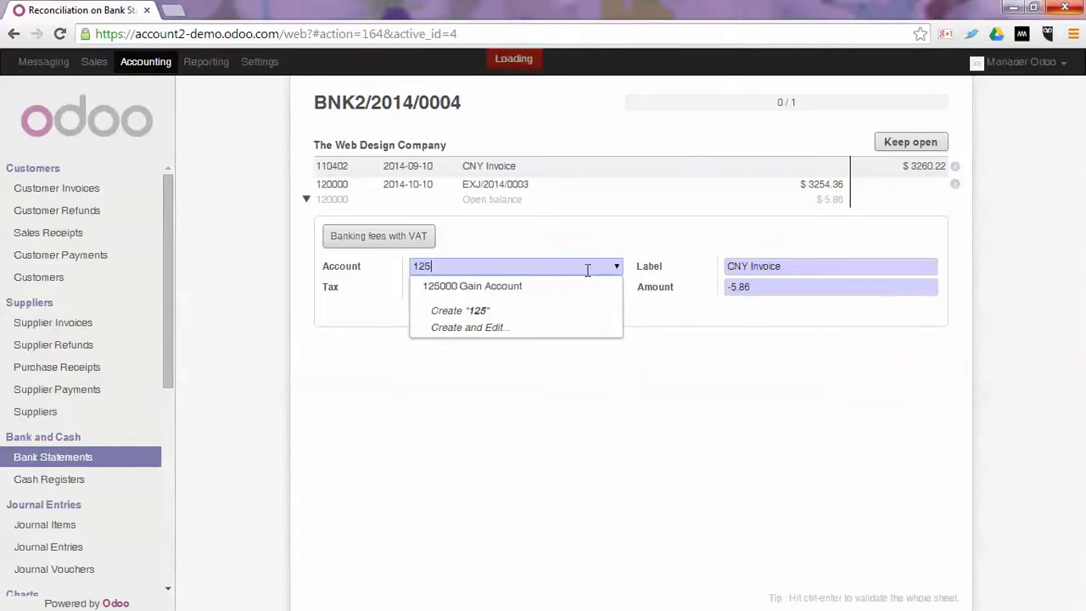
type("5")
key("BackSpace")
type("4")
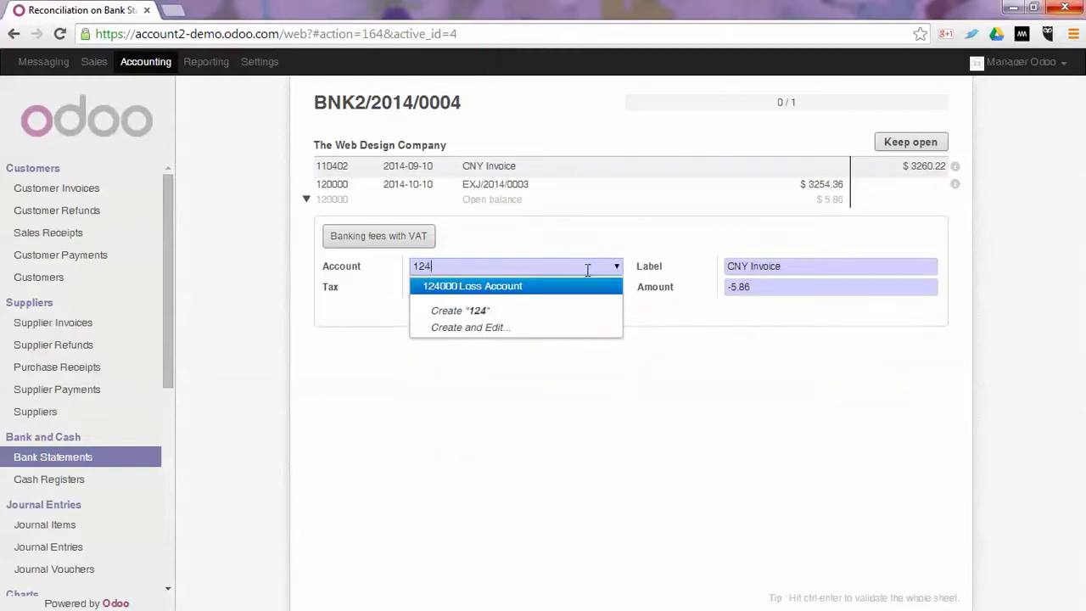
key("Return")
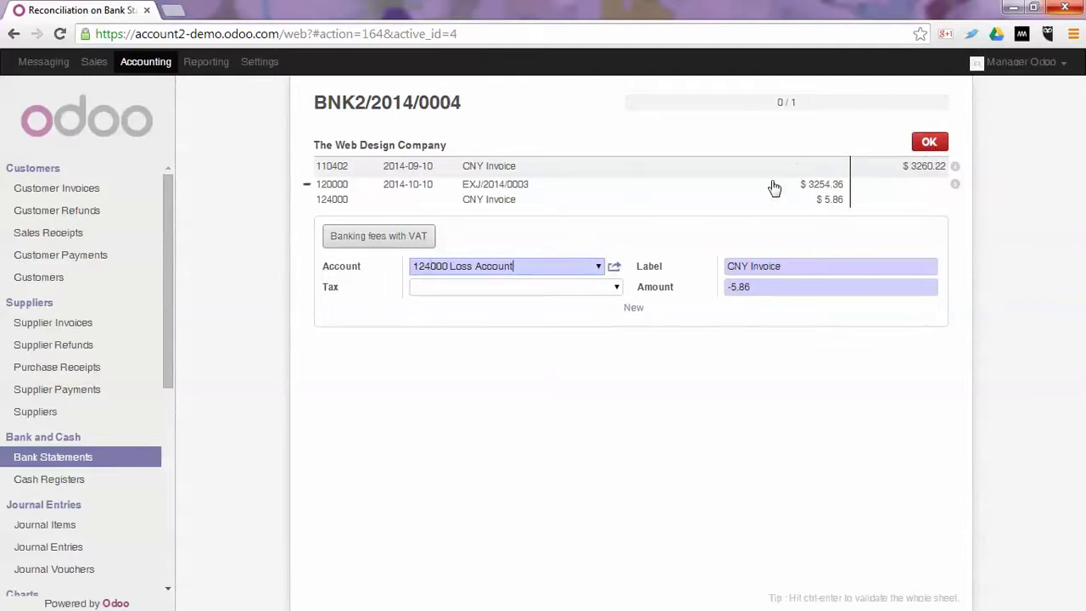
left_click(939, 144)
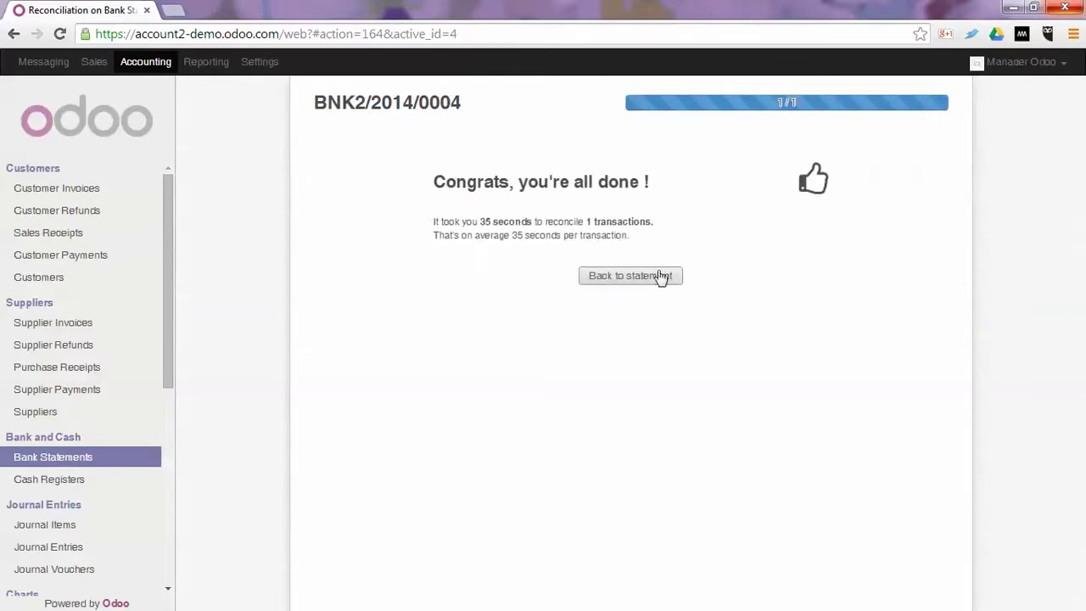
left_click(630, 275)
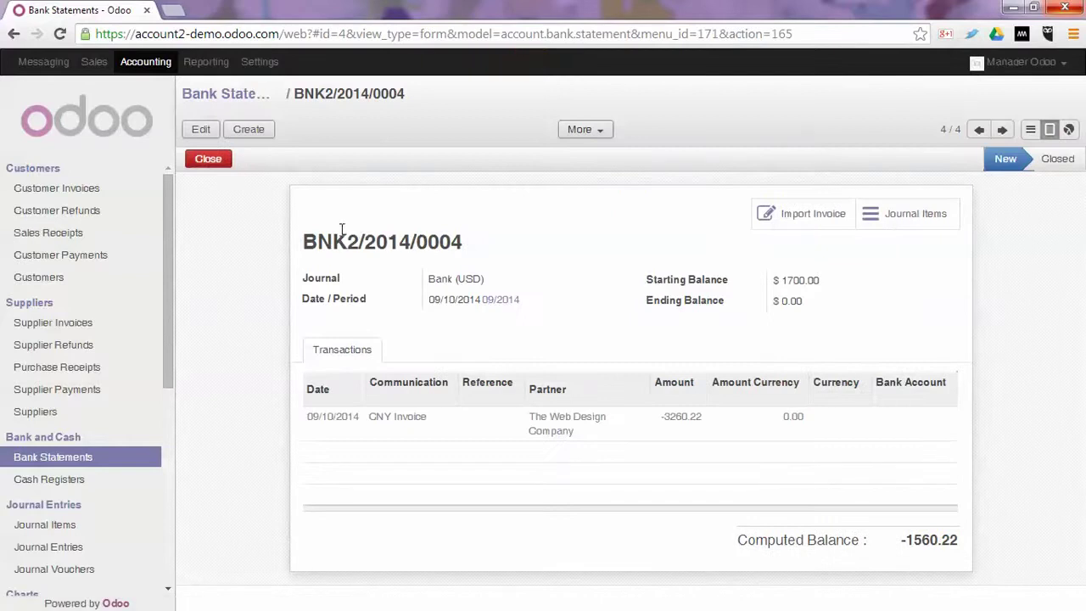
Save BNK2/2014/0004 with an ending balance of -1560.22, then close it.
left_click(202, 137)
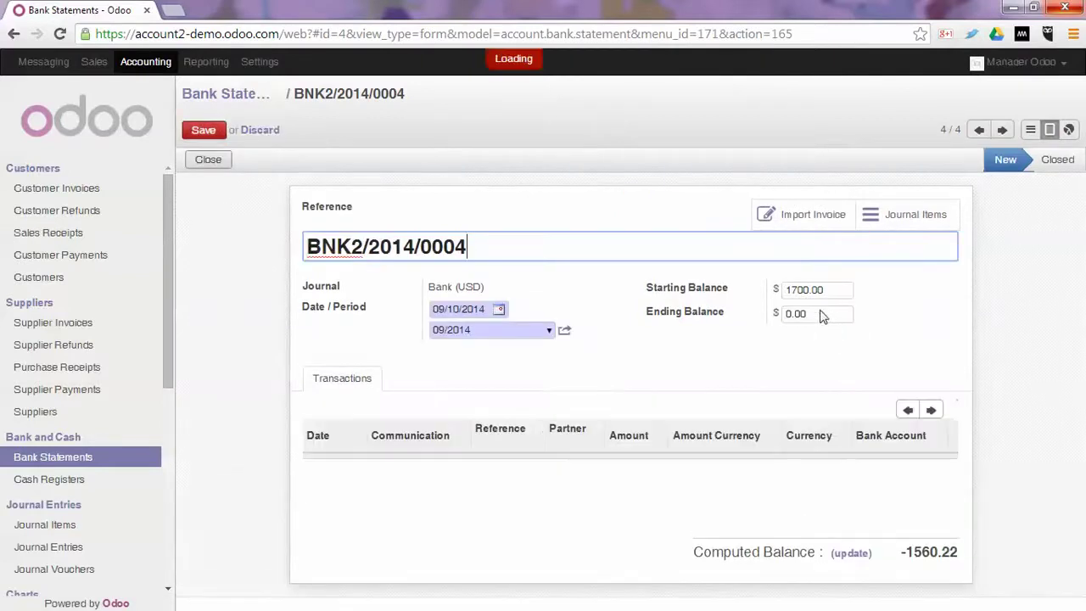
left_click_drag(820, 310, 756, 319)
type("-")
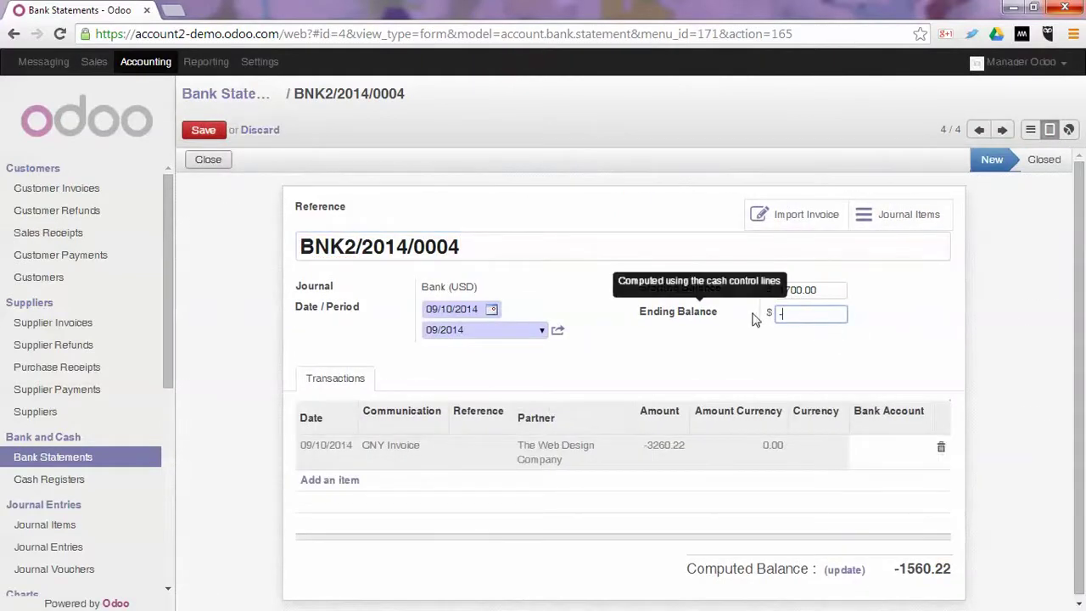
type("1560.22")
left_click(210, 134)
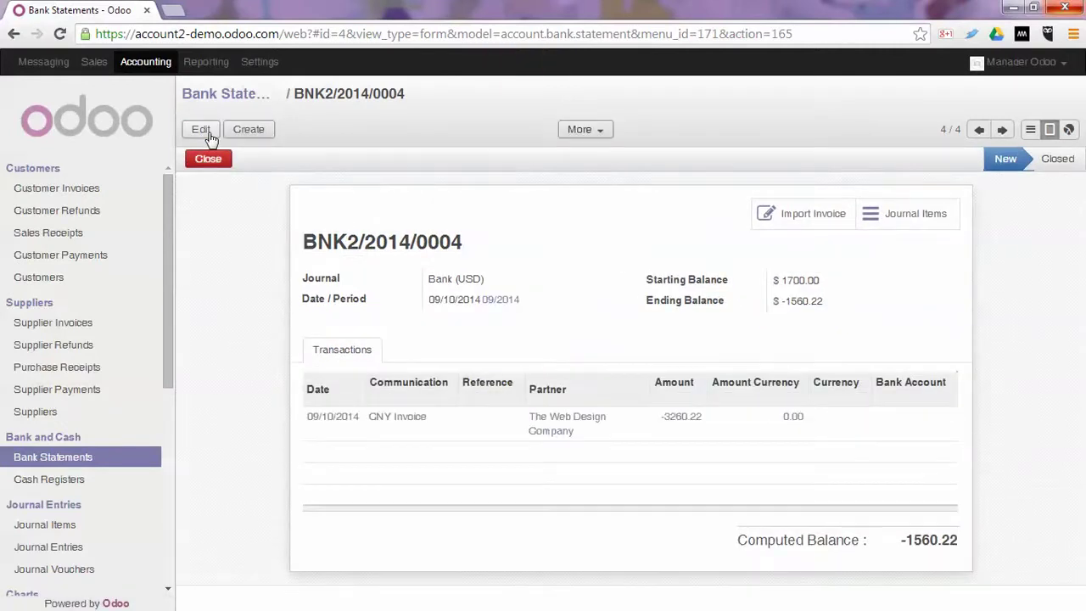
left_click(204, 162)
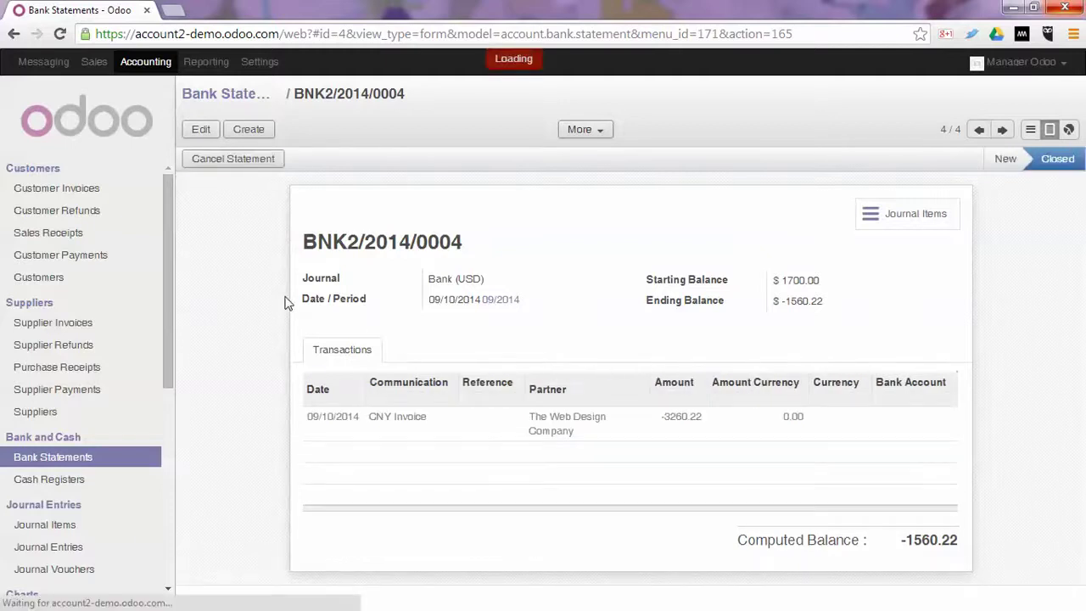
Review the statement's journal items, then view the Accounting settings for multi-currency and exchange accounts.
left_click(901, 218)
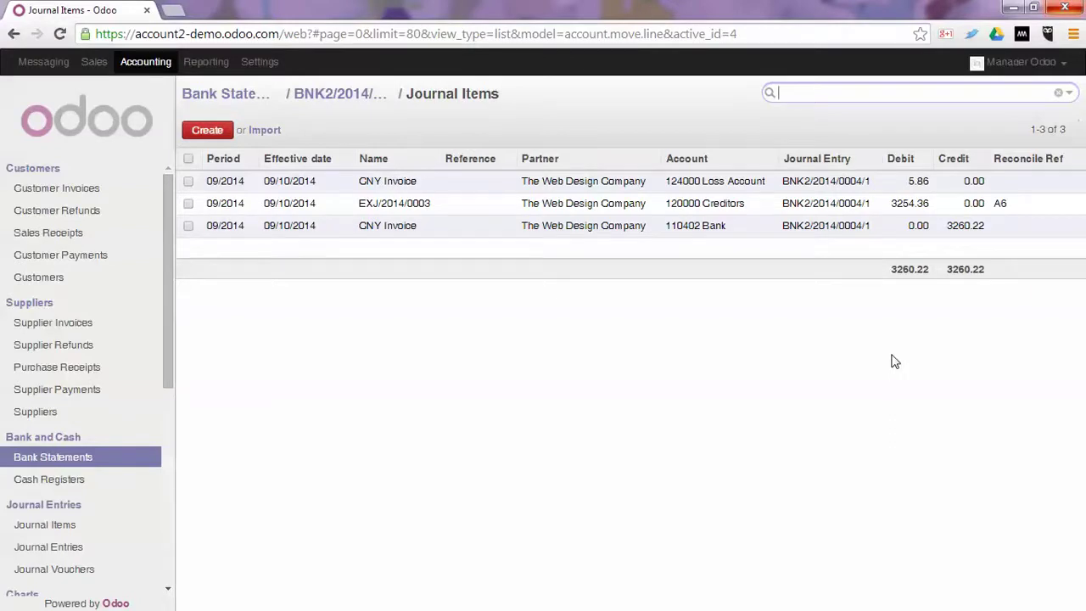
left_click(248, 63)
left_click(66, 306)
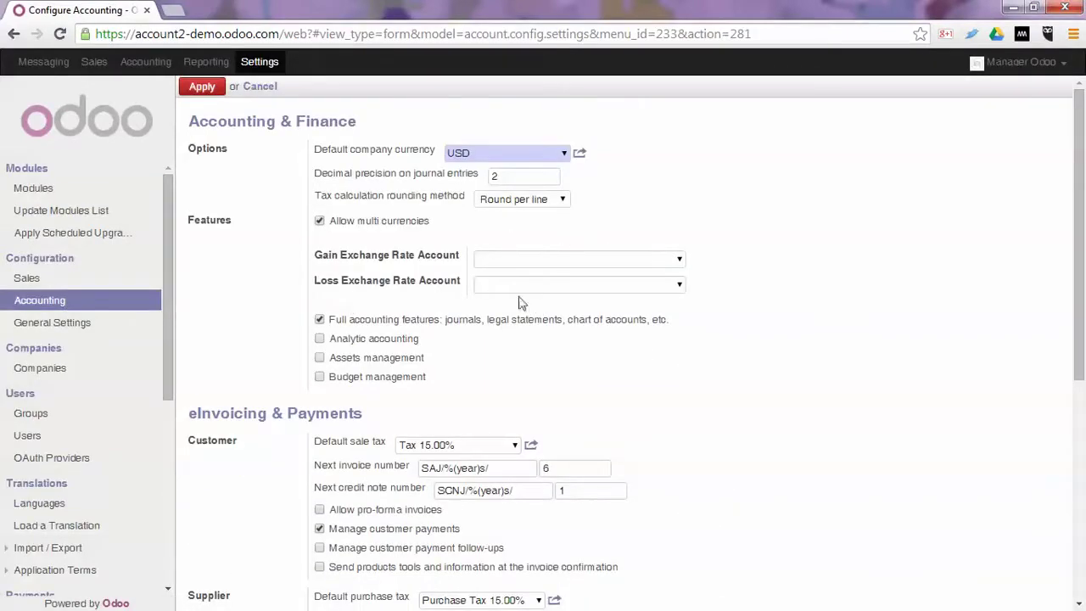
Reopen closed bank statement BNK2/2014/0004 from the Accounting Bank Statements list.
left_click(140, 63)
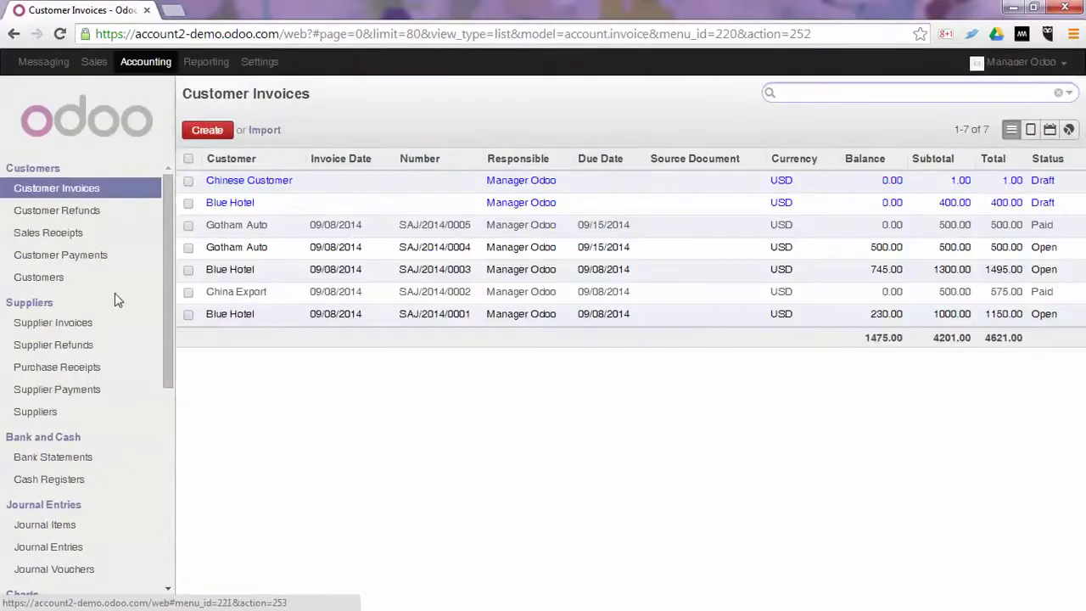
left_click(80, 458)
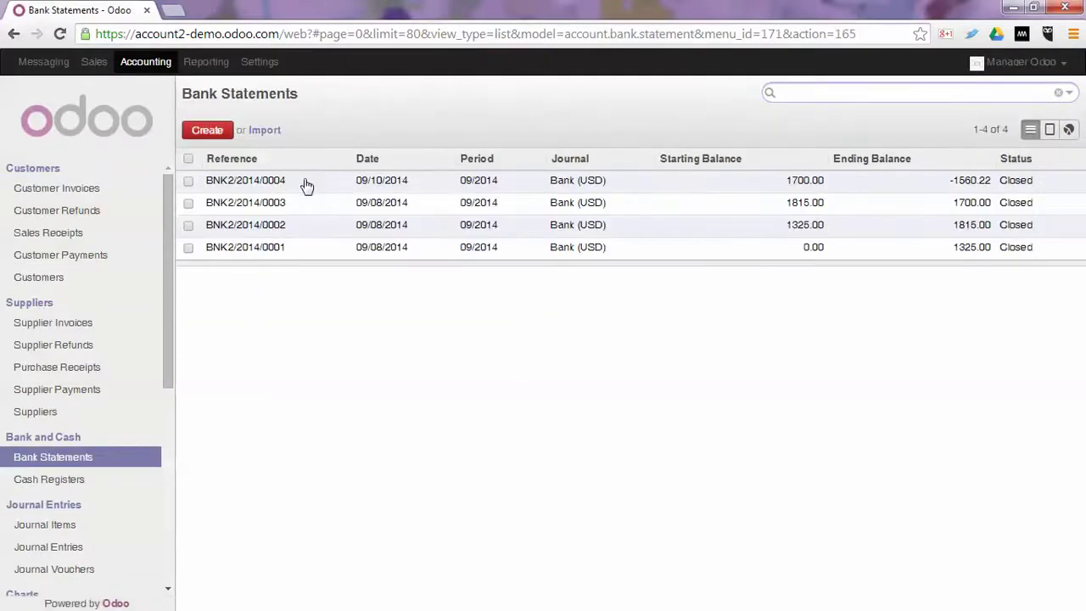
left_click(306, 186)
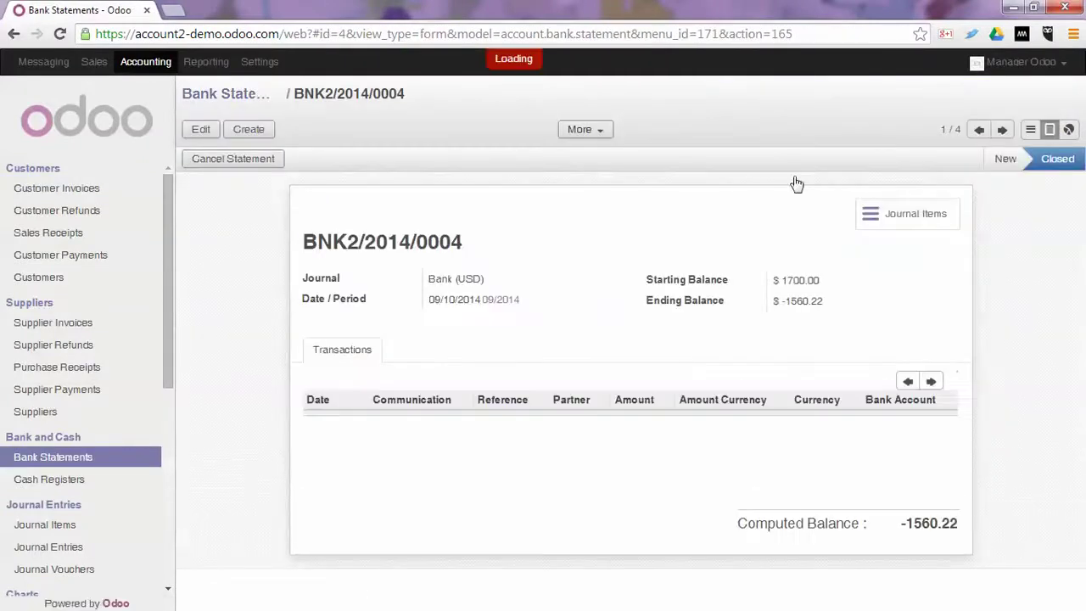